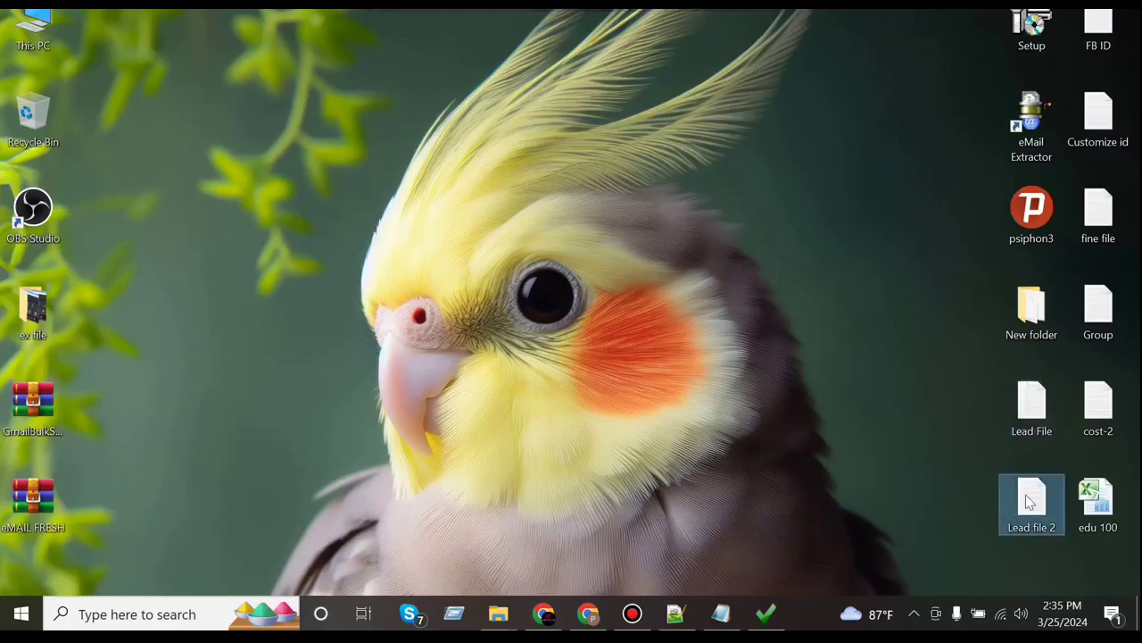
# Step: Open the Lead file 2 text file from the desktop and examine its list of email addresses
pyautogui.doubleClick(1029, 502)
pyautogui.click(1036, 197)
pyautogui.scroll(-20, 543, 60)
pyautogui.moveTo(3, 51); pyautogui.dragTo(386, 582)
pyautogui.click(2, 235)
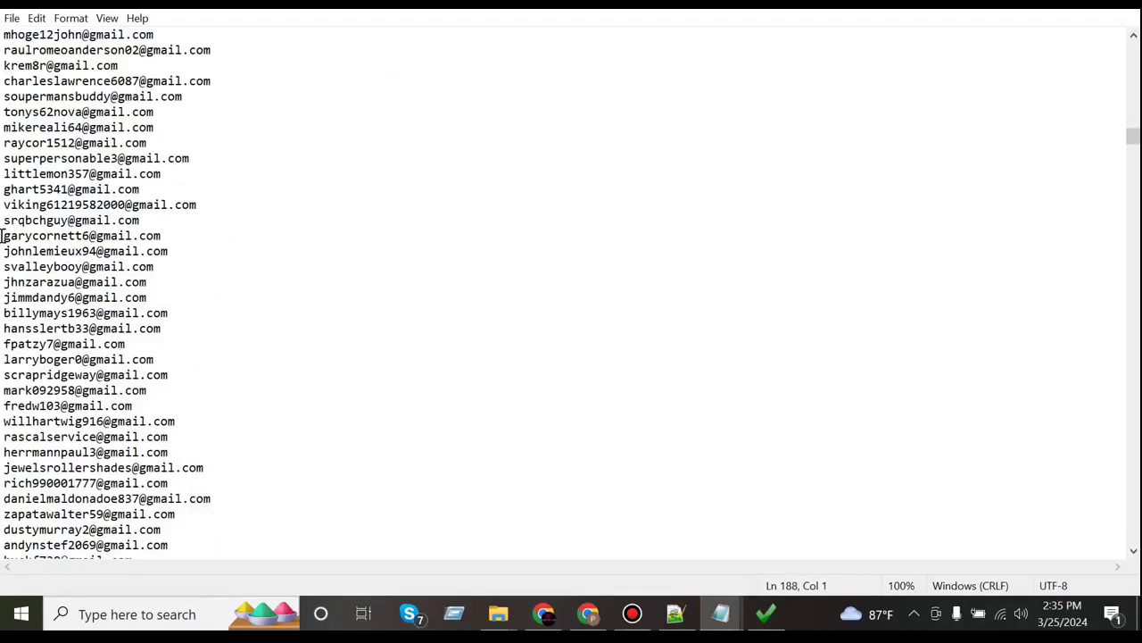
pyautogui.moveTo(3, 235); pyautogui.dragTo(206, 236)
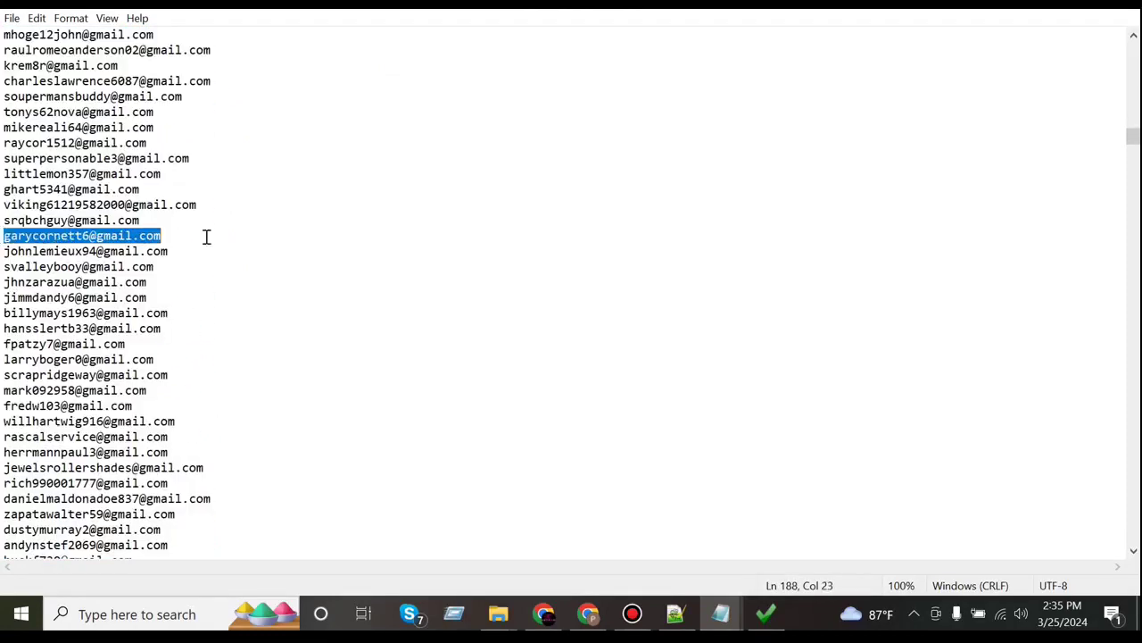
pyautogui.click(622, 172)
pyautogui.moveTo(5, 143); pyautogui.dragTo(318, 325)
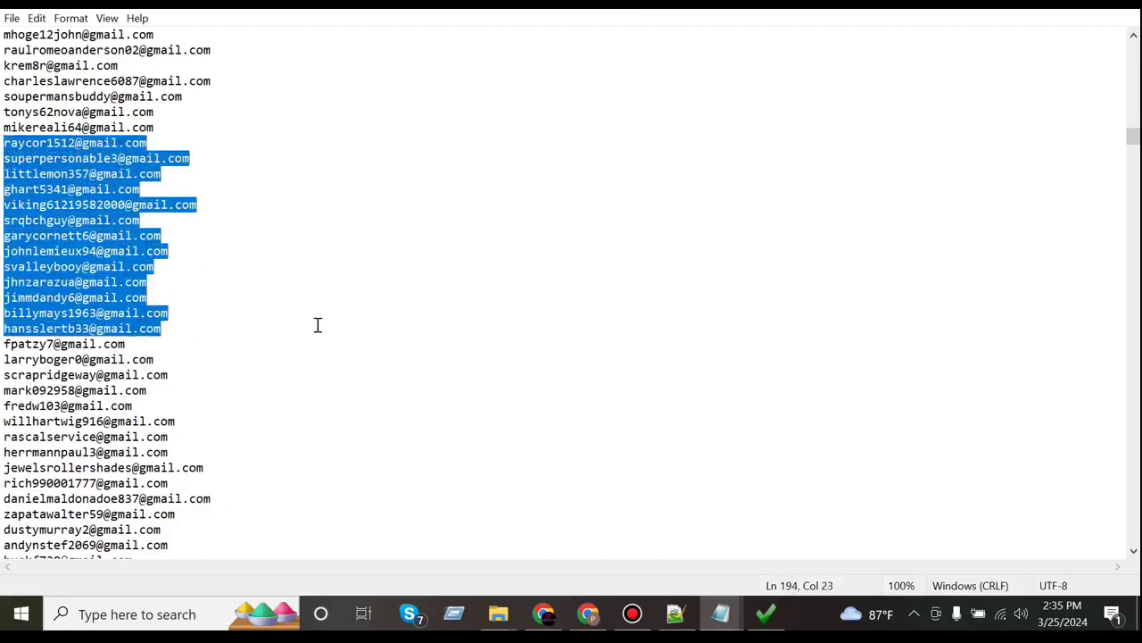
pyautogui.moveTo(3, 102); pyautogui.dragTo(321, 467)
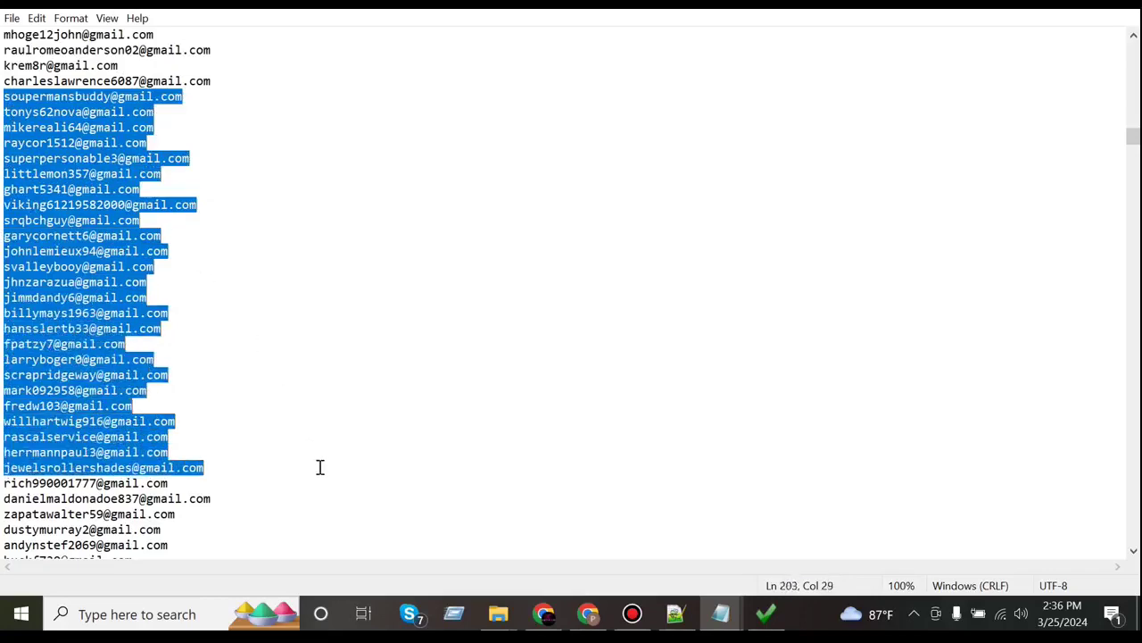
pyautogui.click(1040, 14)
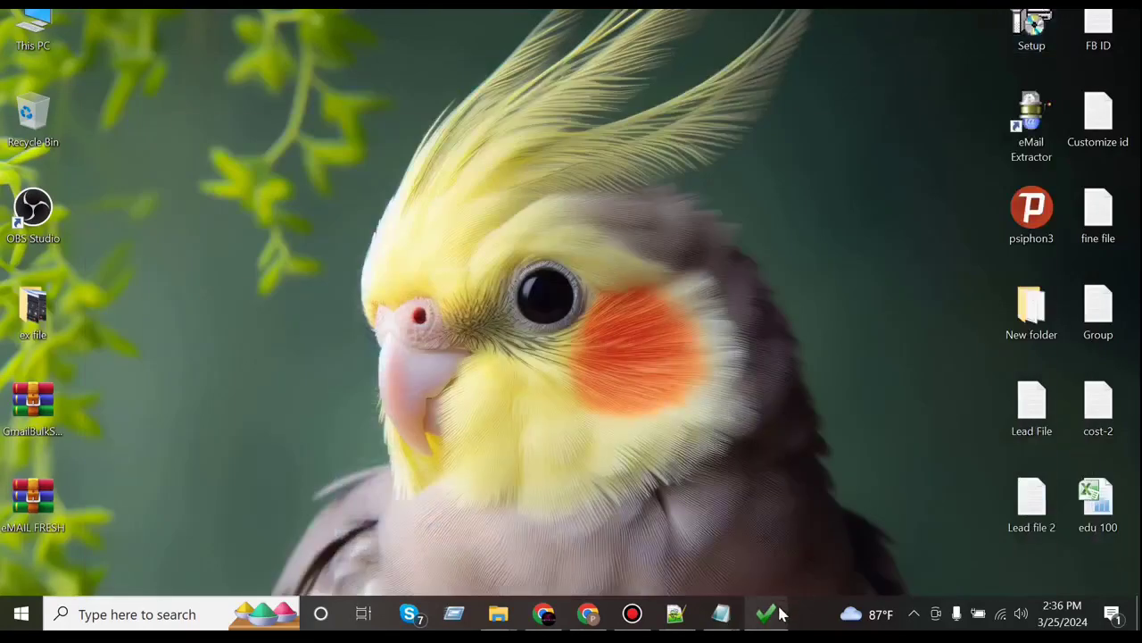
# Step: Switch to Super Email Validator and import the Lead file 2 text file from the Desktop
pyautogui.click(768, 614)
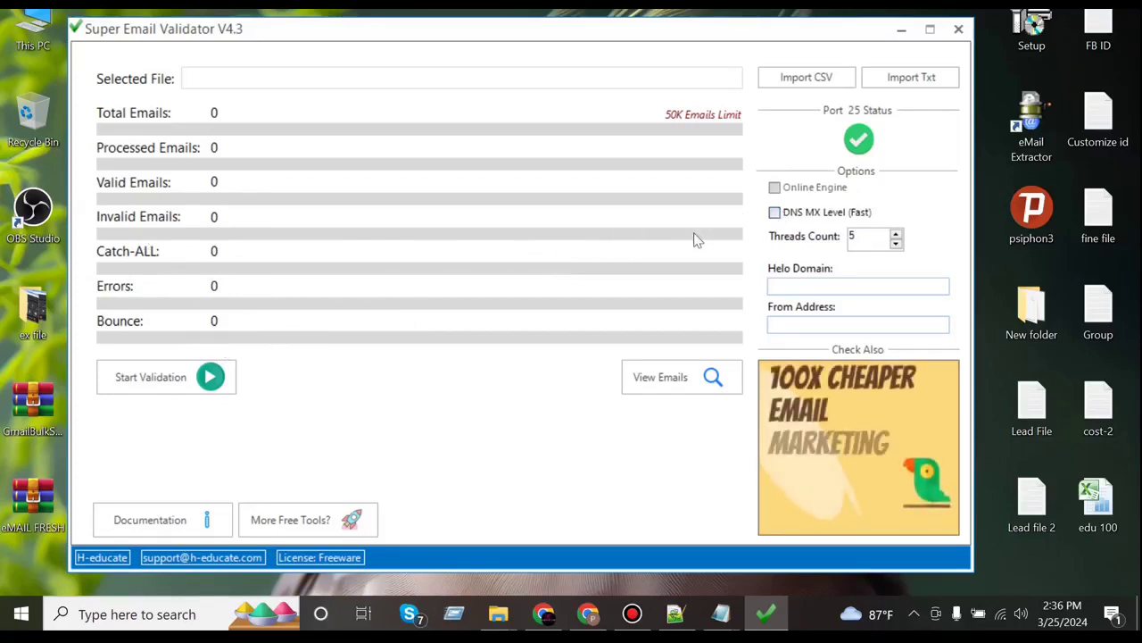
pyautogui.click(909, 81)
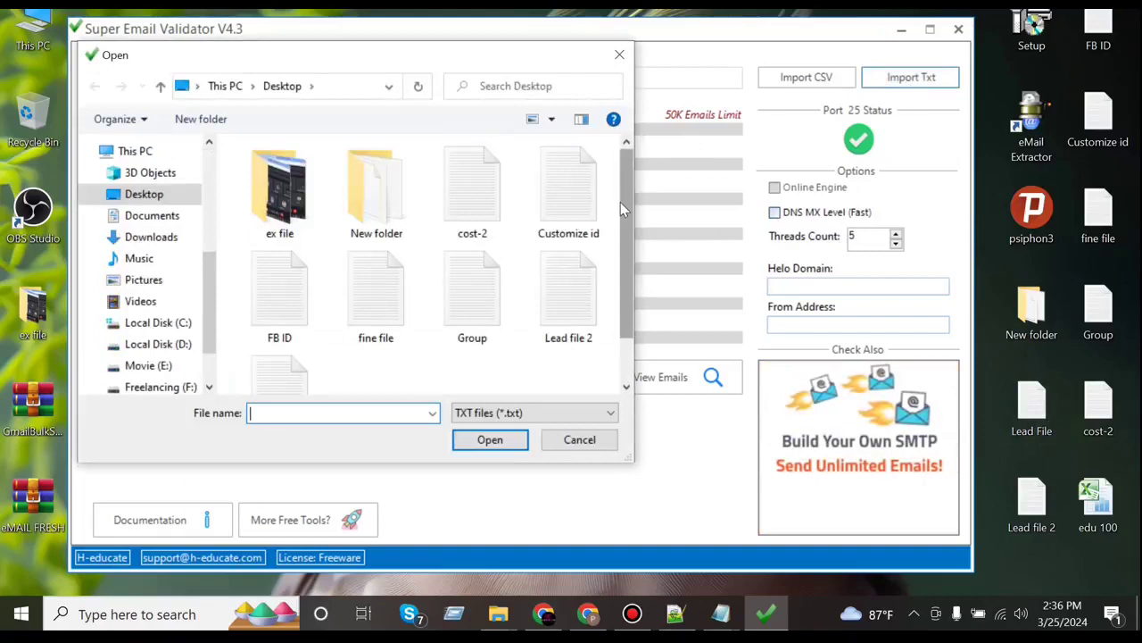
pyautogui.scroll(-1, 620, 201)
pyautogui.doubleClick(554, 255)
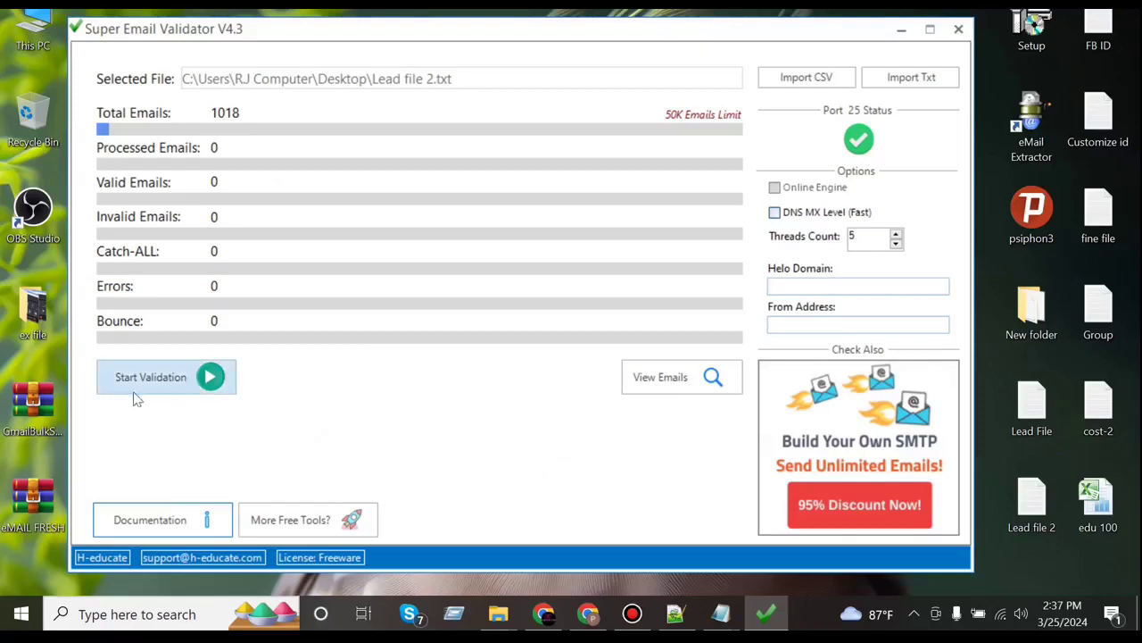
# Step: Run the validation on the imported email list and dismiss the completion notice
pyautogui.click(196, 390)
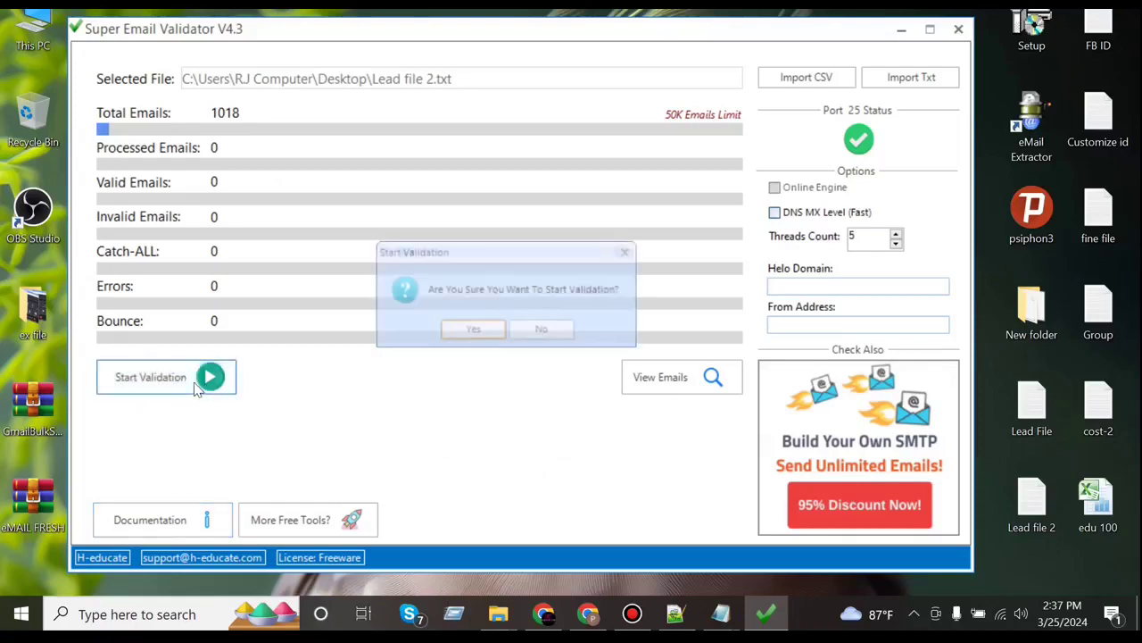
pyautogui.click(473, 331)
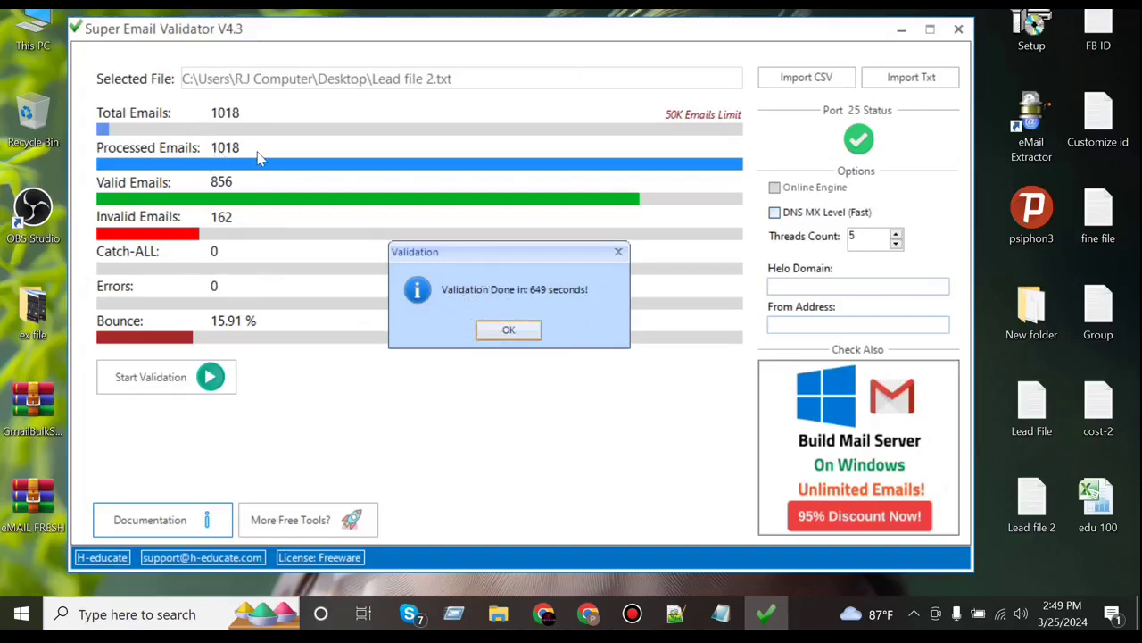
pyautogui.press('Return')
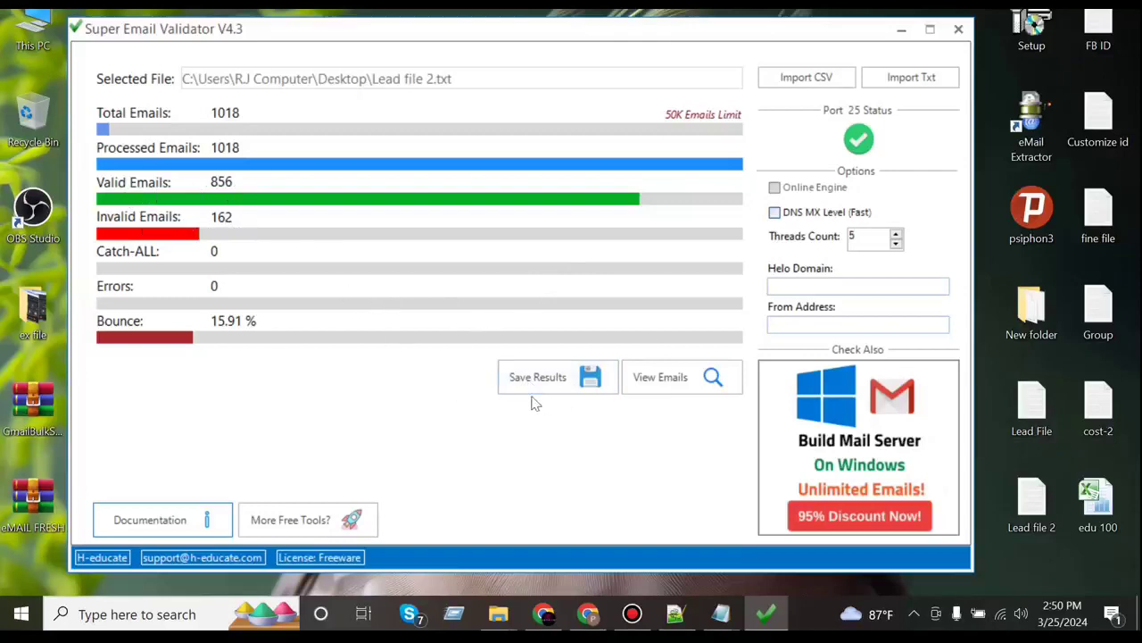
# Step: Save the validation results to the Desktop as a CSV file named "valid mail"
pyautogui.click(586, 382)
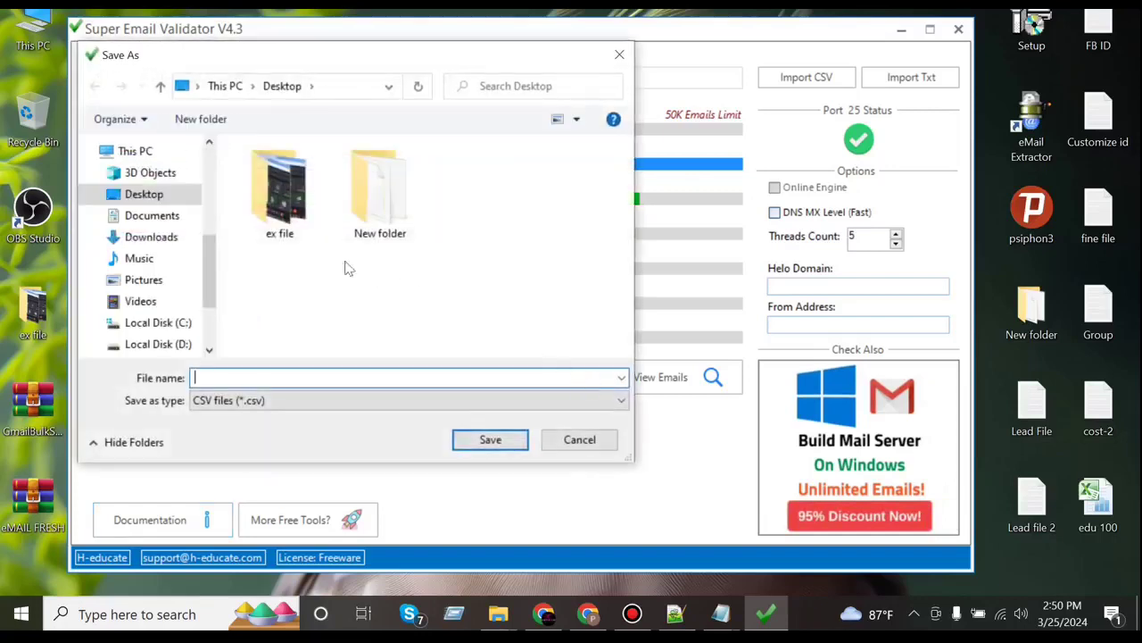
pyautogui.click(375, 234)
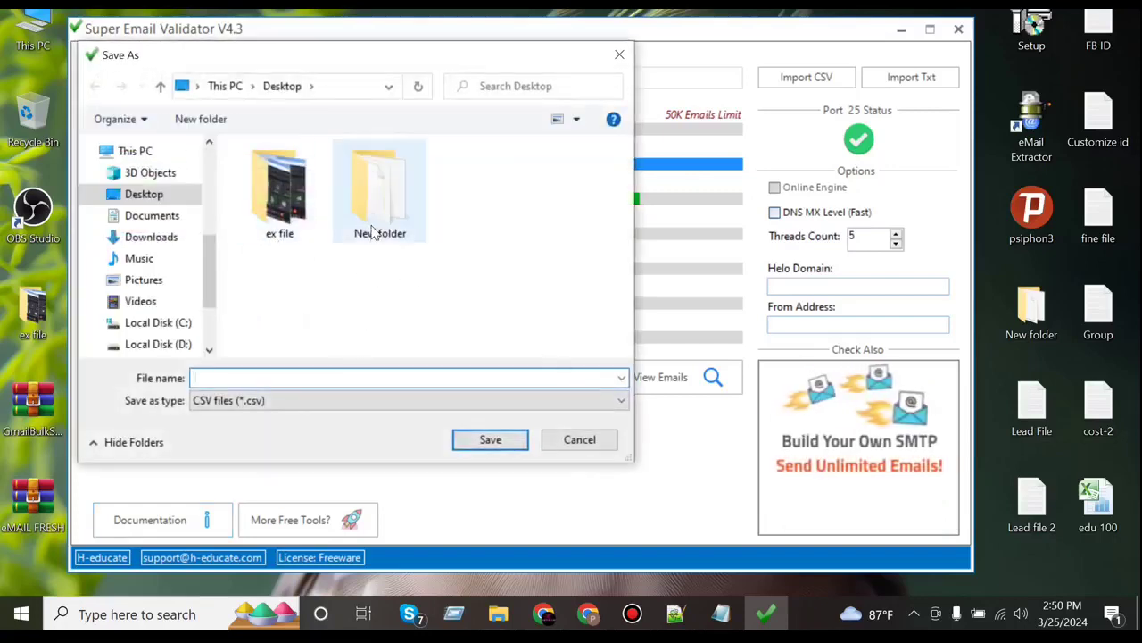
pyautogui.click(416, 377)
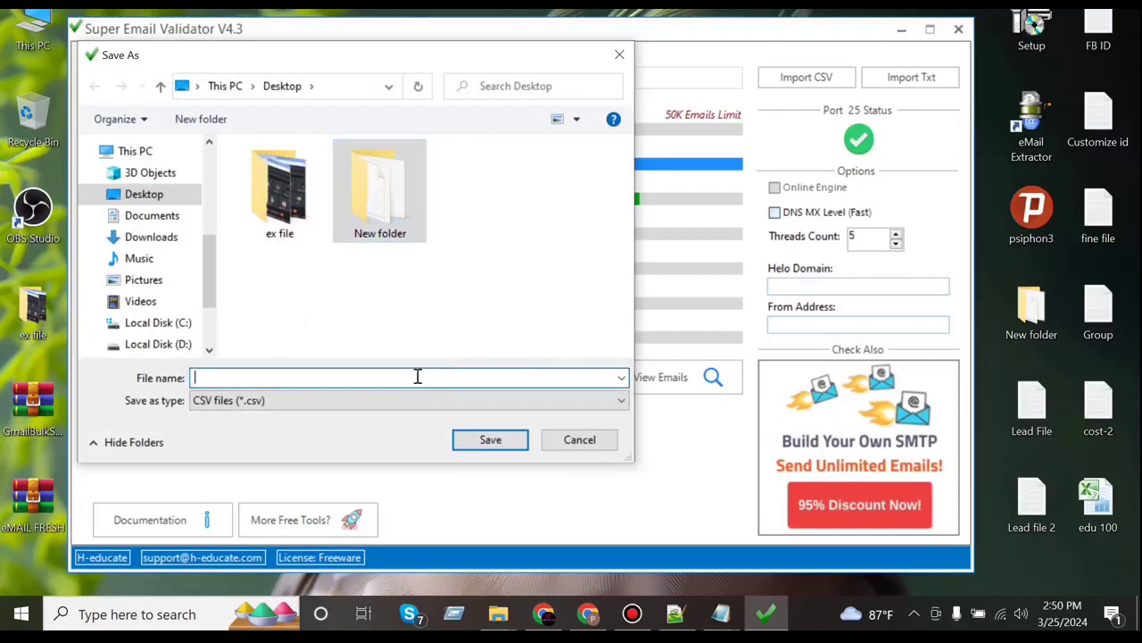
pyautogui.write('valid mail')
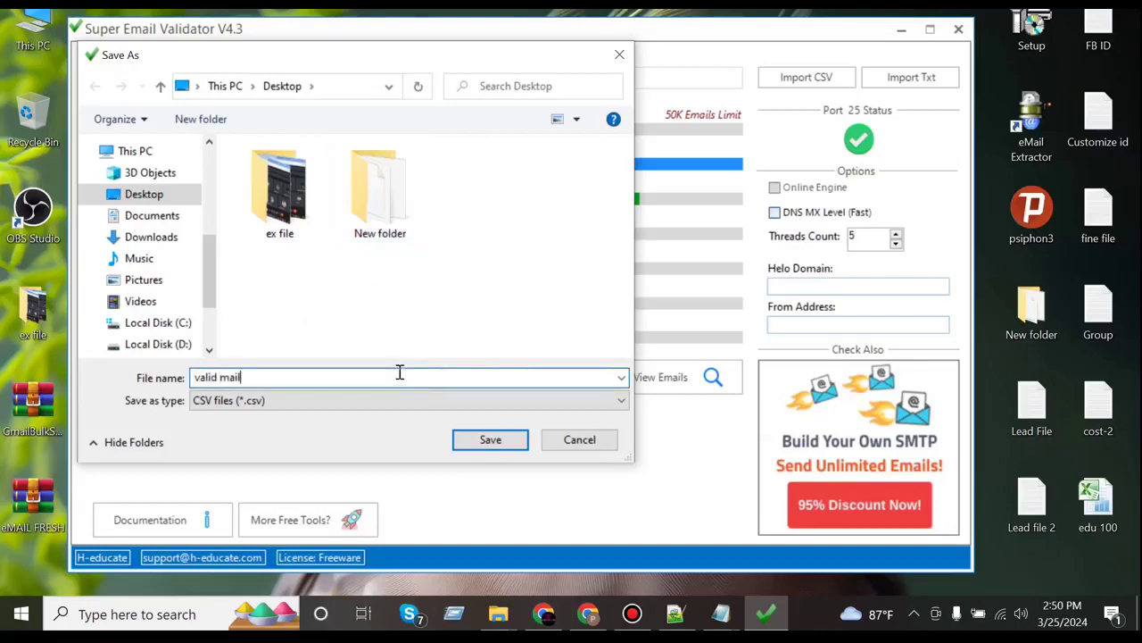
pyautogui.click(476, 443)
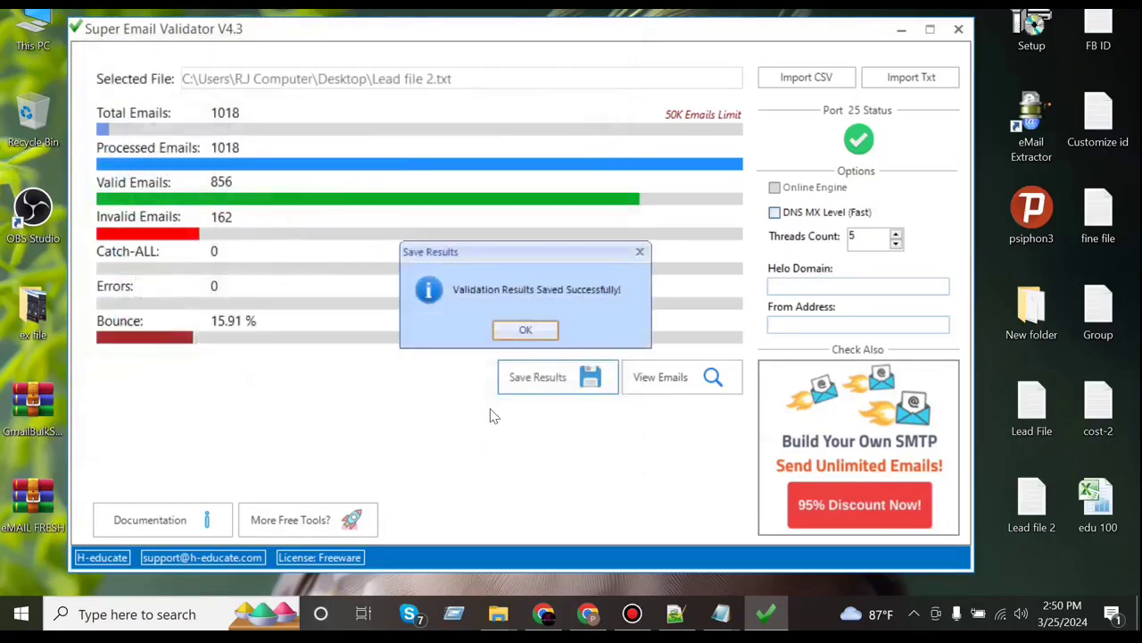
pyautogui.click(526, 329)
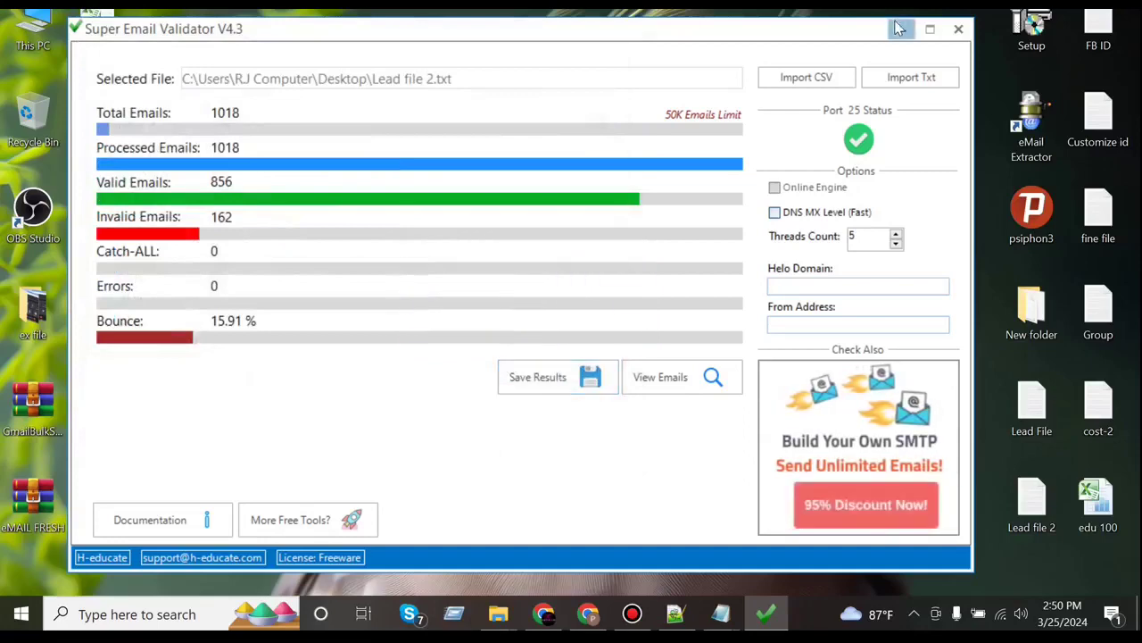
# Step: Open the "valid mail" CSV from the desktop in Excel and widen column A to fit the full email addresses
pyautogui.click(898, 28)
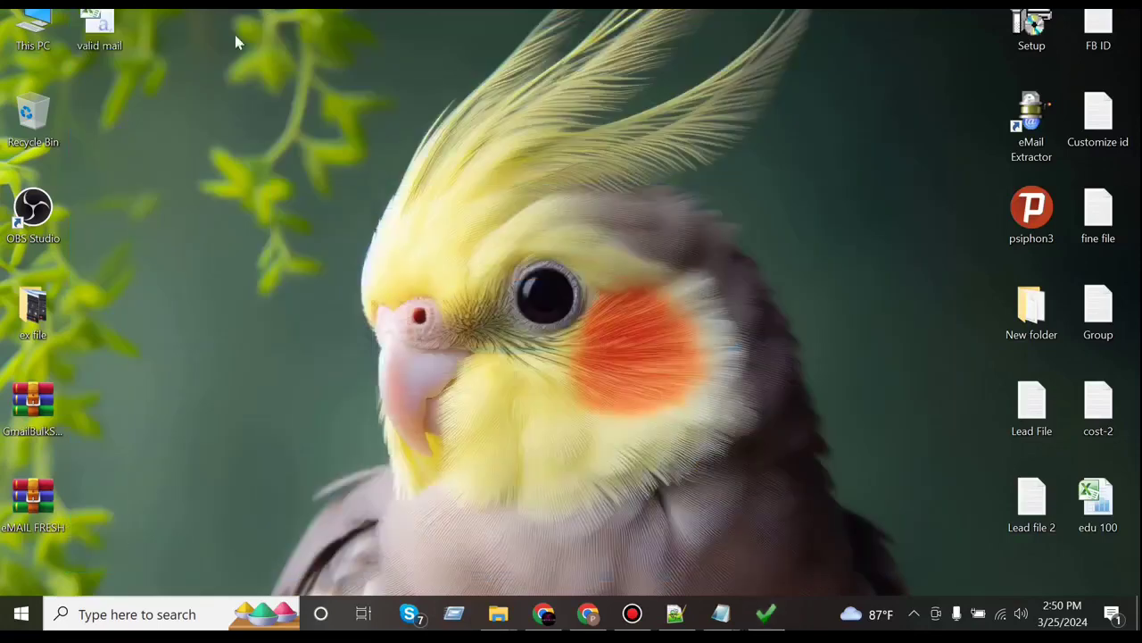
pyautogui.doubleClick(116, 30)
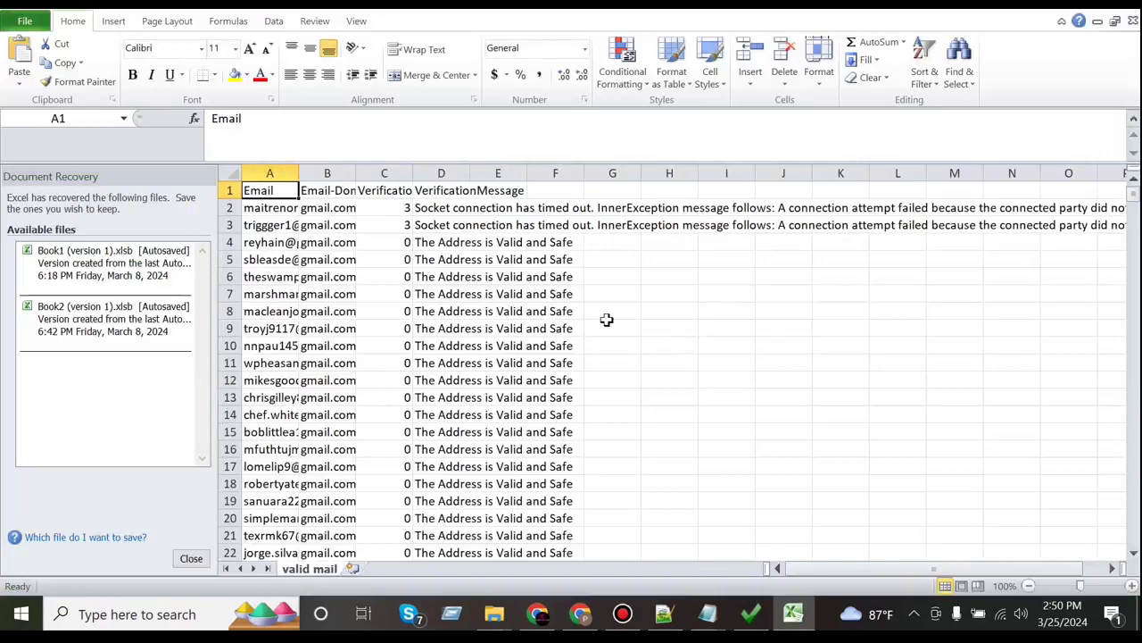
pyautogui.scroll(-1, 606, 319)
pyautogui.scroll(-5, 606, 319)
pyautogui.scroll(3, 606, 319)
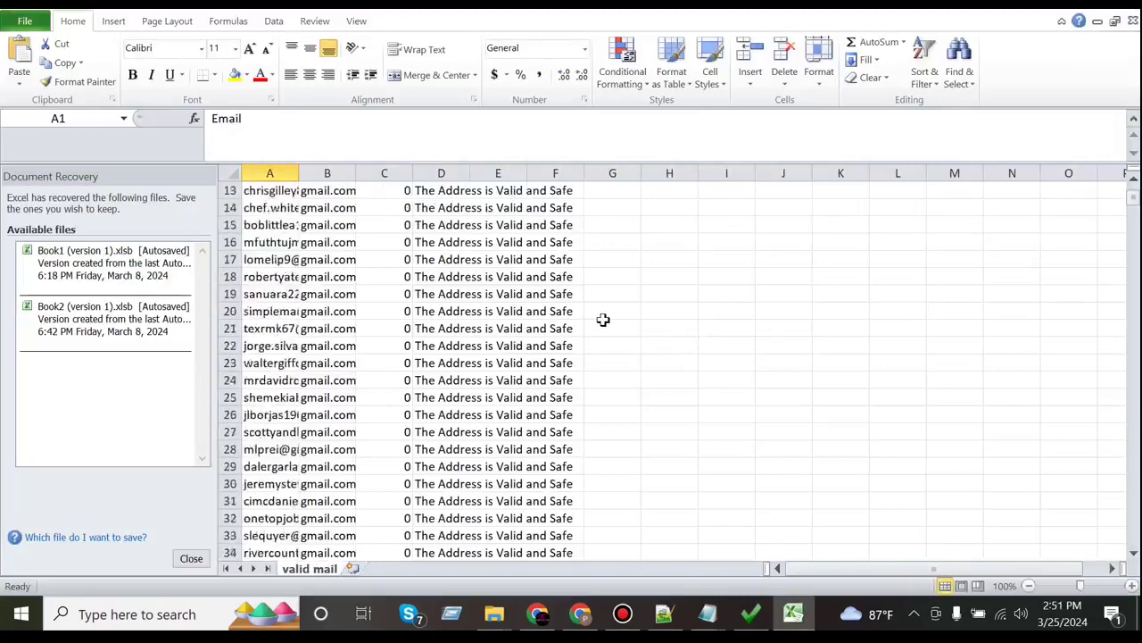
pyautogui.moveTo(301, 173); pyautogui.dragTo(449, 173)
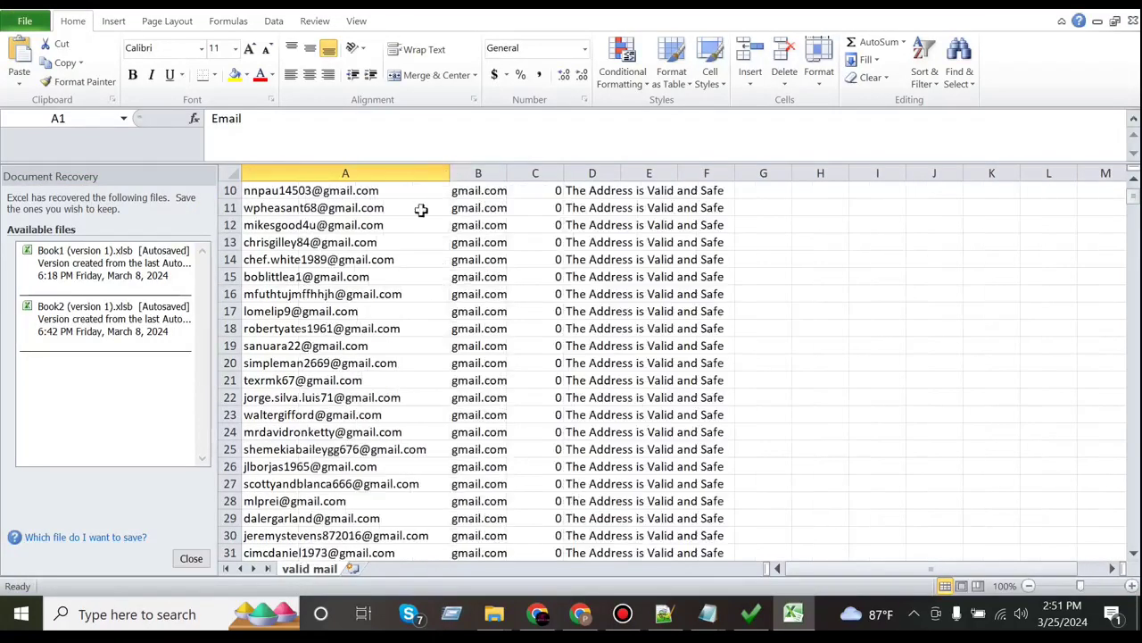
# Step: Select the email addresses in cells A10 to A67 and switch back to Super Email Validator
pyautogui.moveTo(247, 191); pyautogui.dragTo(329, 574)
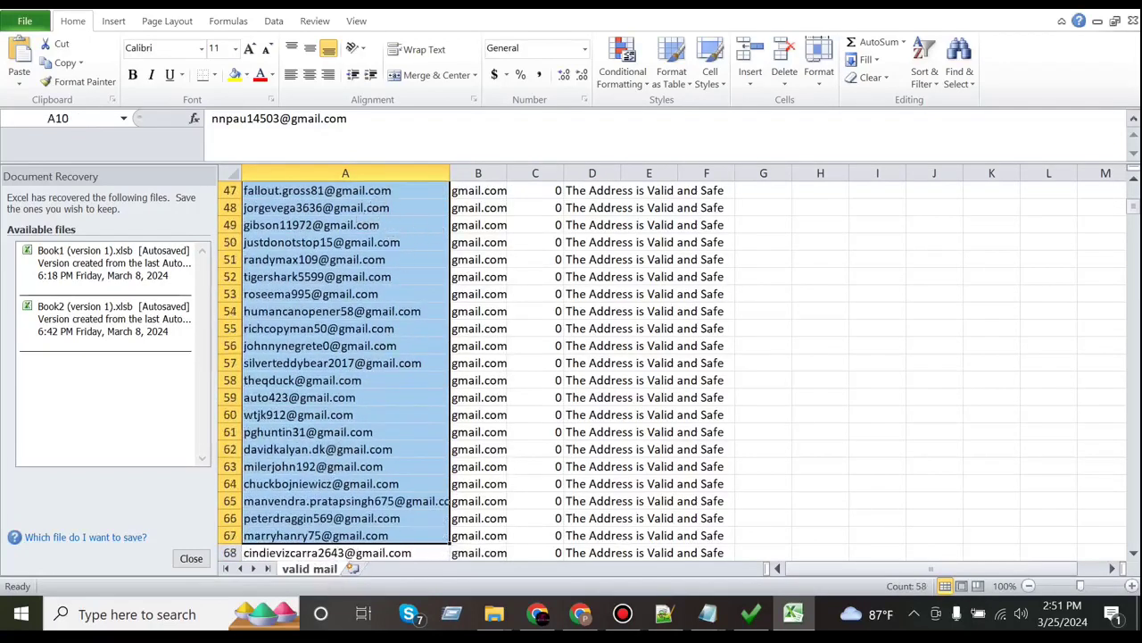
pyautogui.press('super+d')
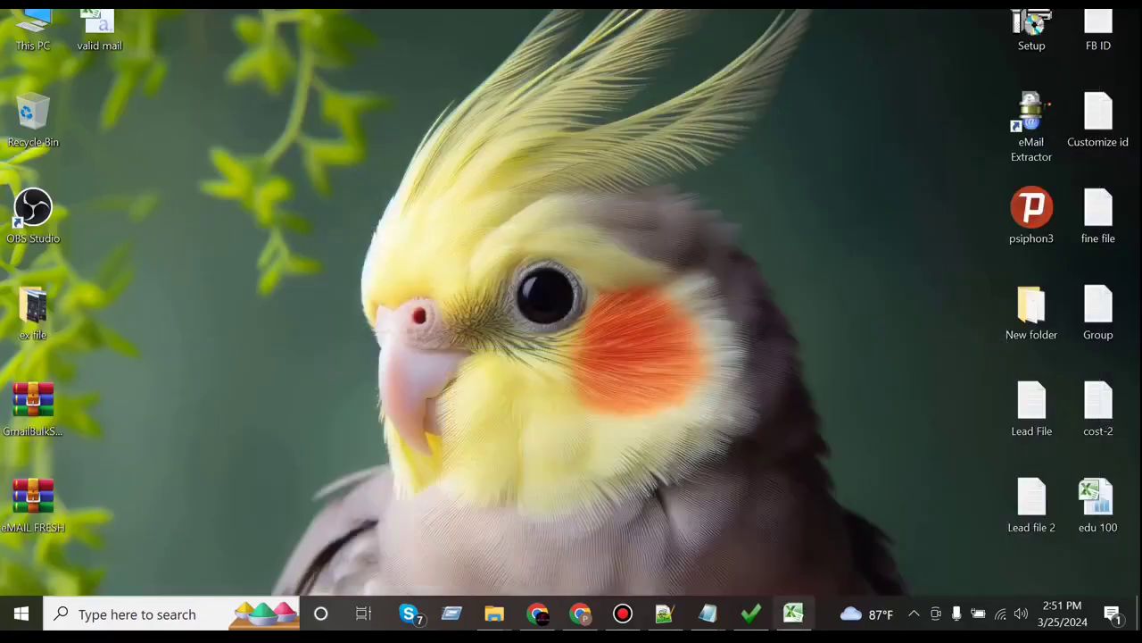
pyautogui.click(751, 613)
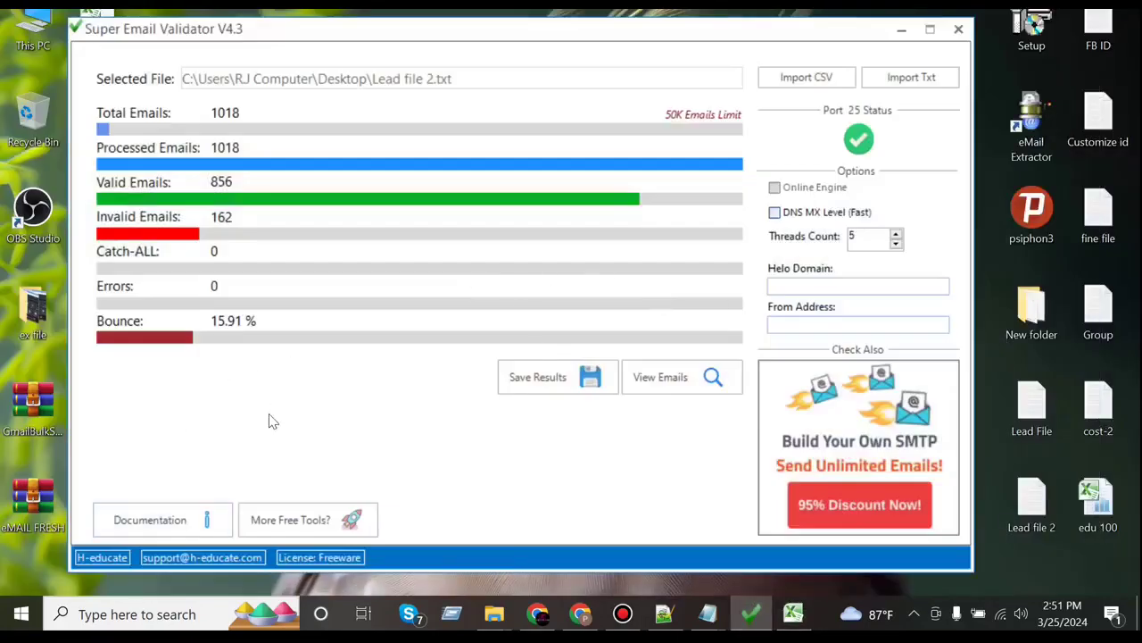